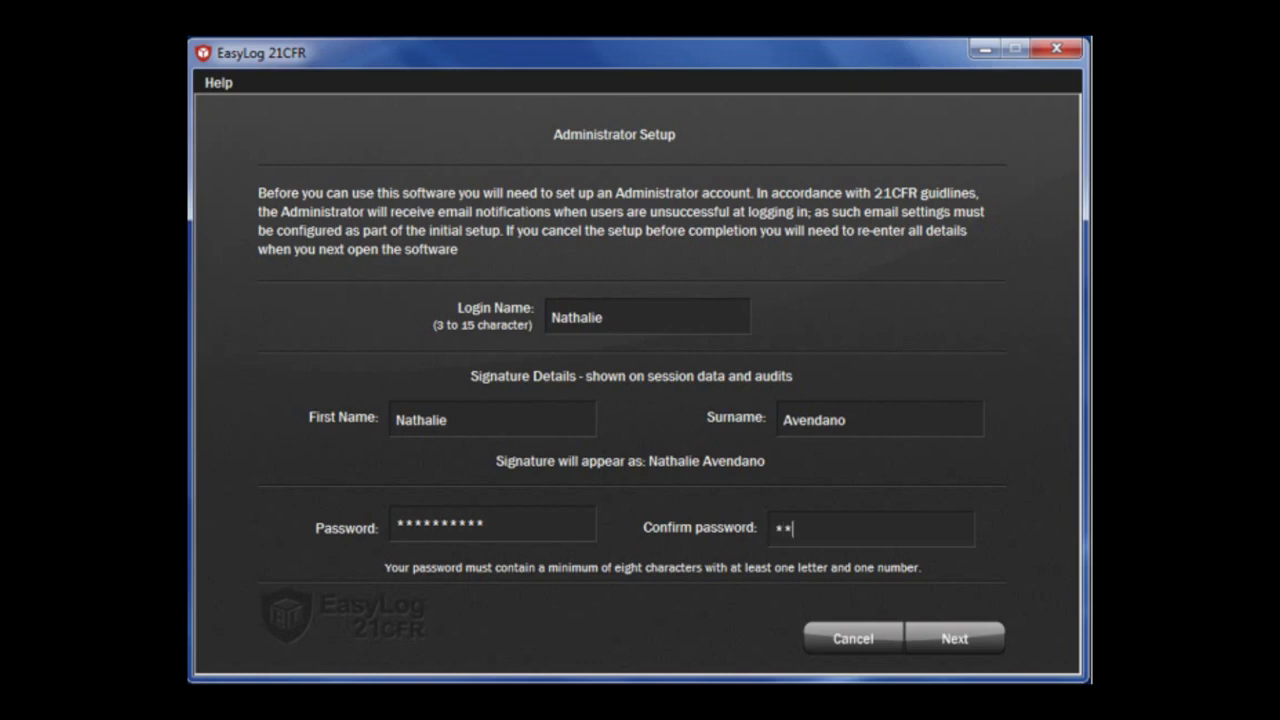
Retype the administrator password in the Confirm password field.
type("***")
Finish the administrator setup and skip Email Settings to reach Software Settings.
left_click(959, 636)
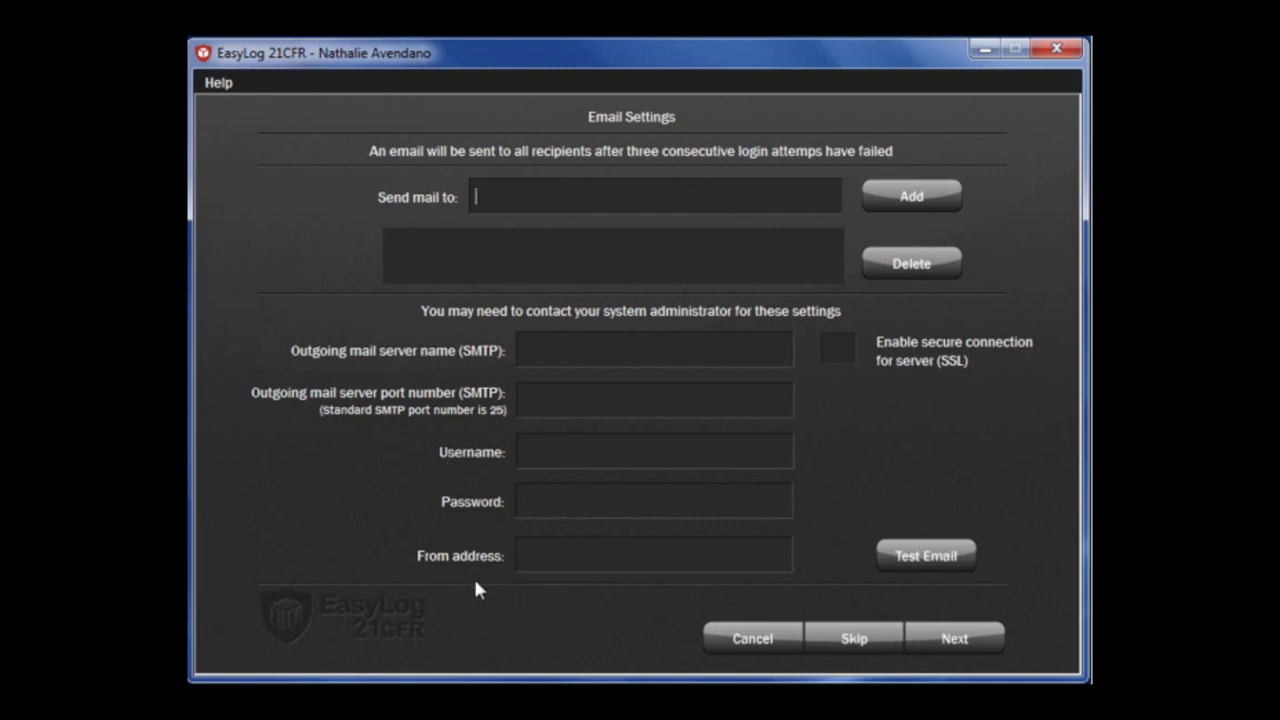
left_click(847, 645)
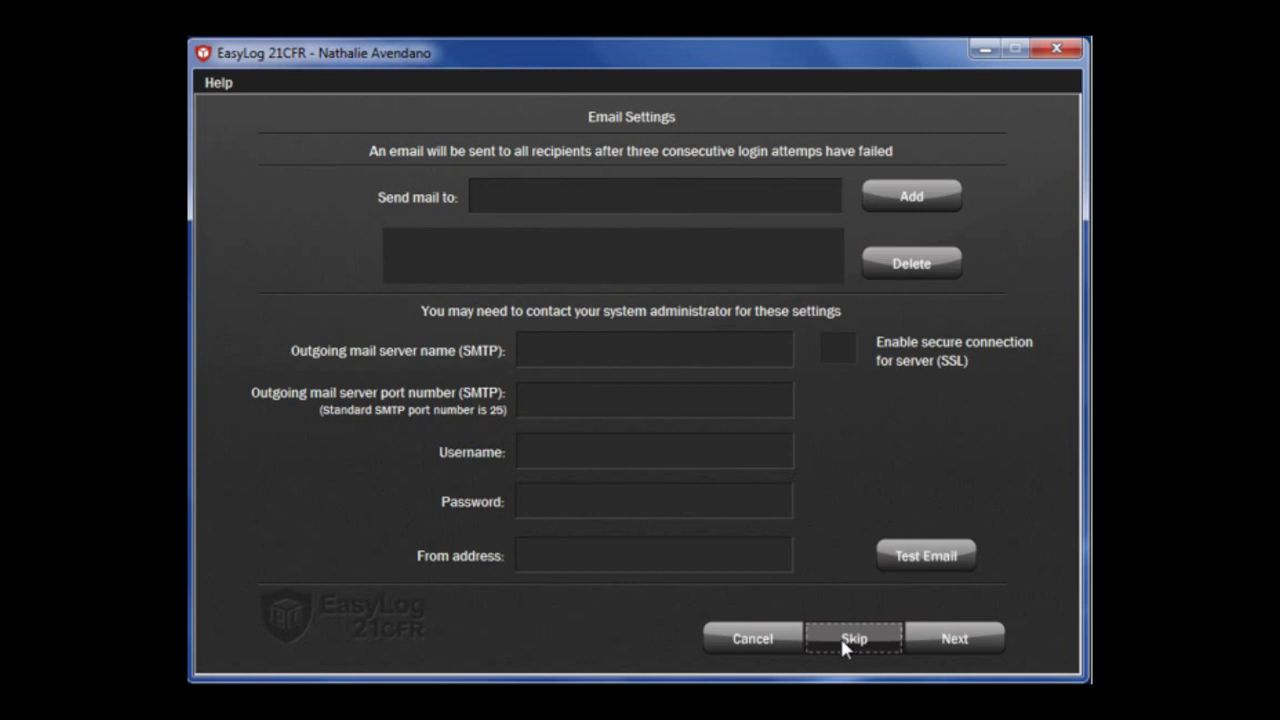
left_click(472, 177)
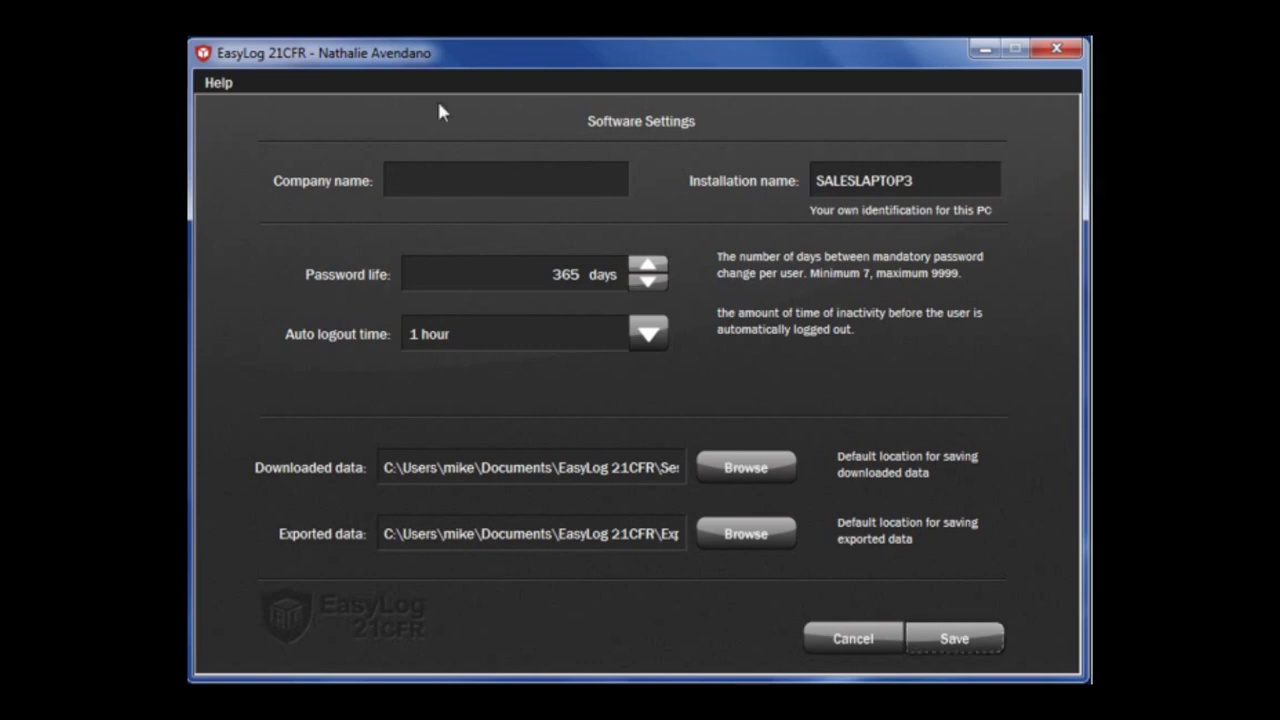
Enter 'Lascar Electronics' as the company name and save the software settings.
type("Lascar Electronics")
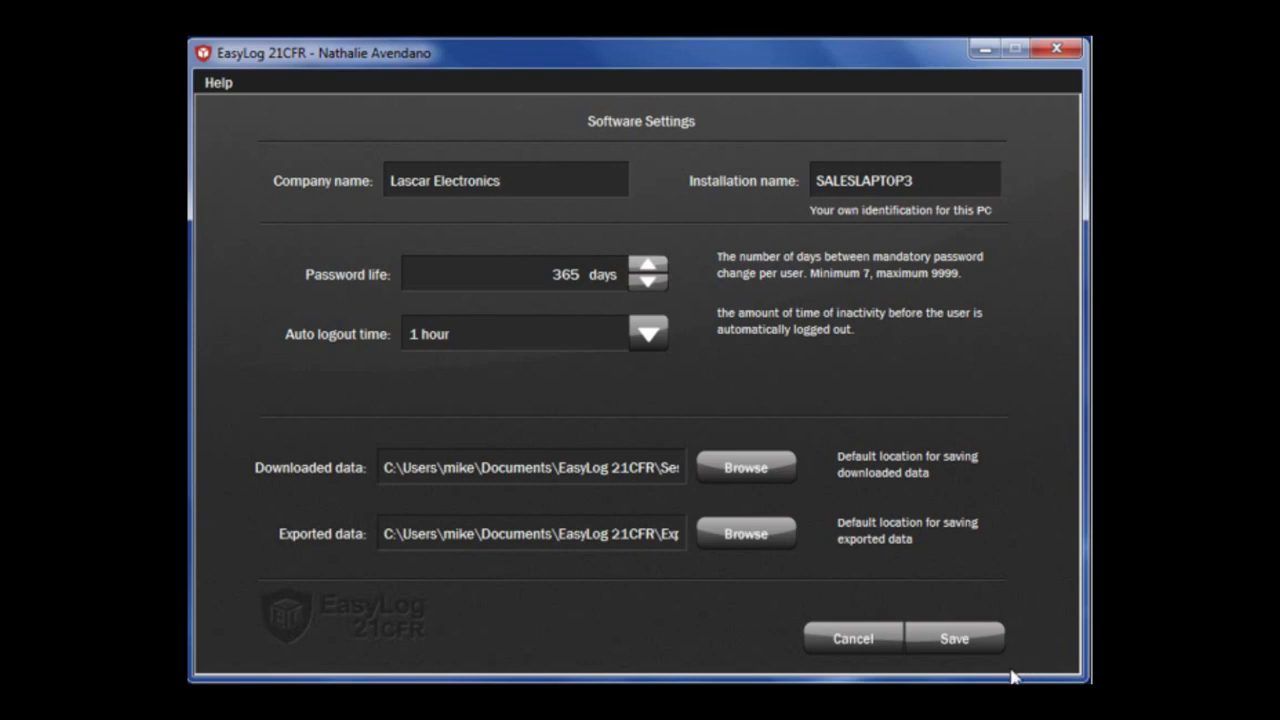
left_click(950, 636)
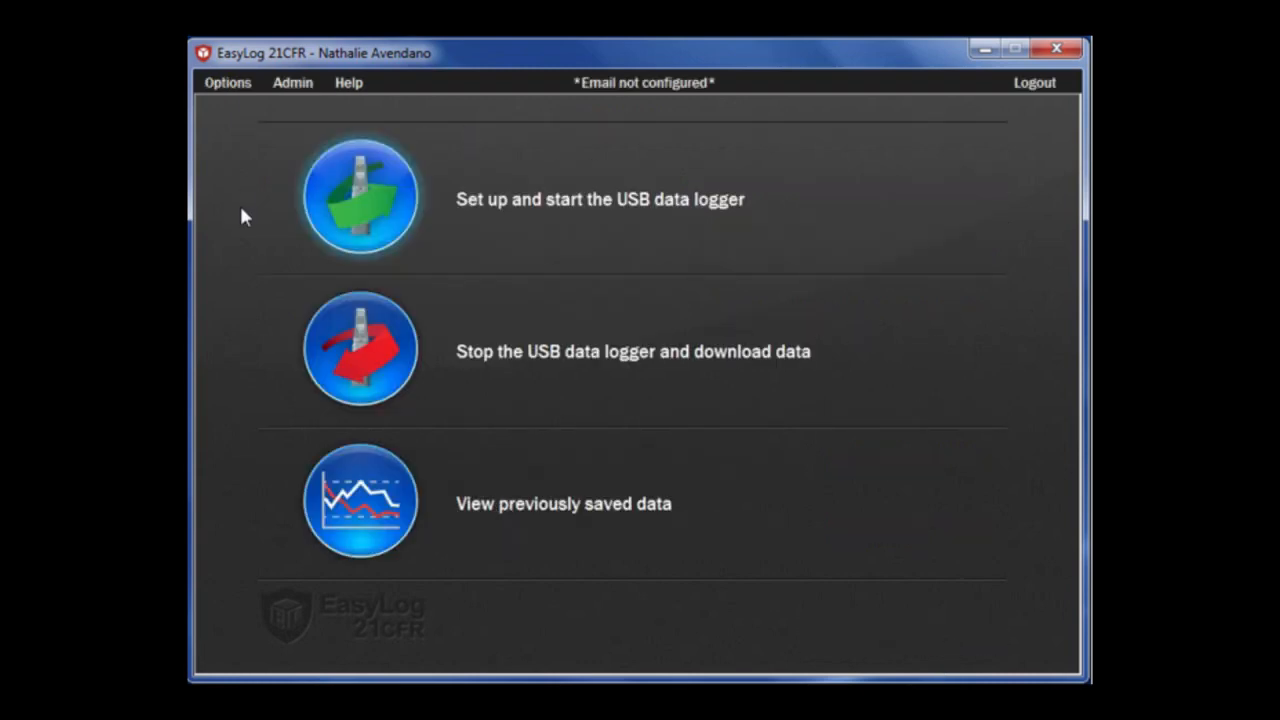
Inspect the unconfigured email settings and close them without changes.
left_click(705, 92)
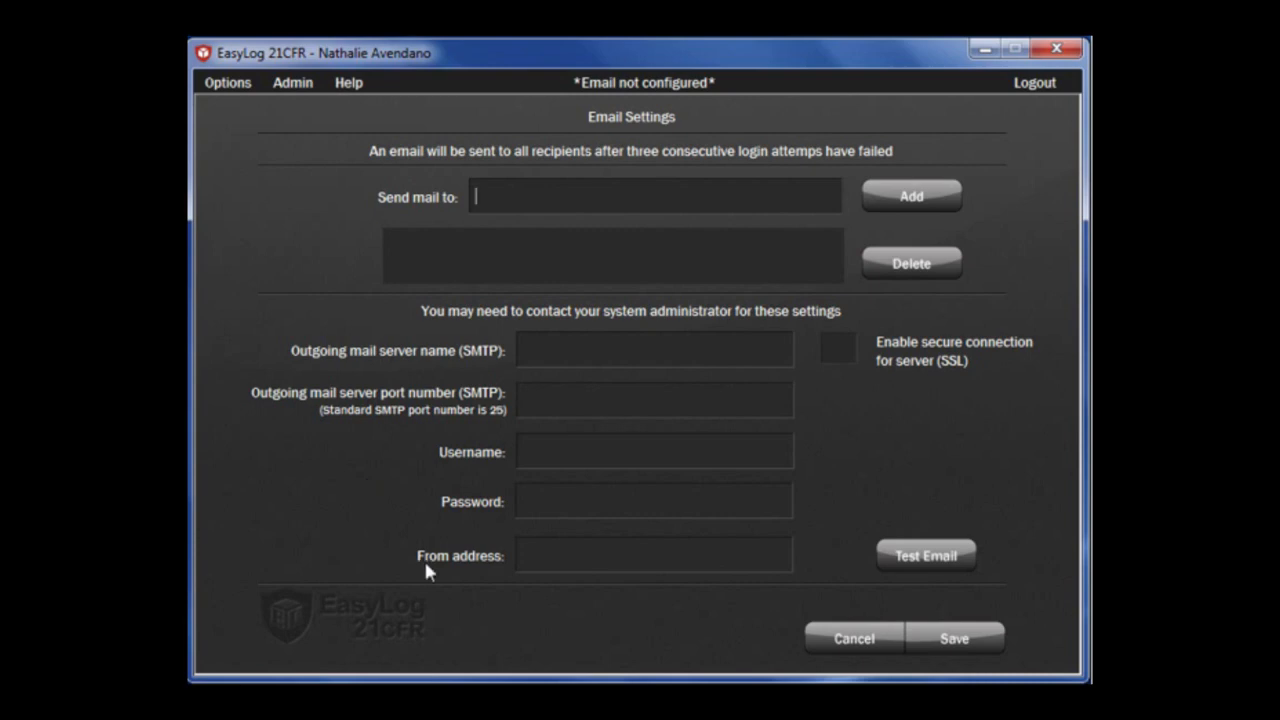
left_click(849, 636)
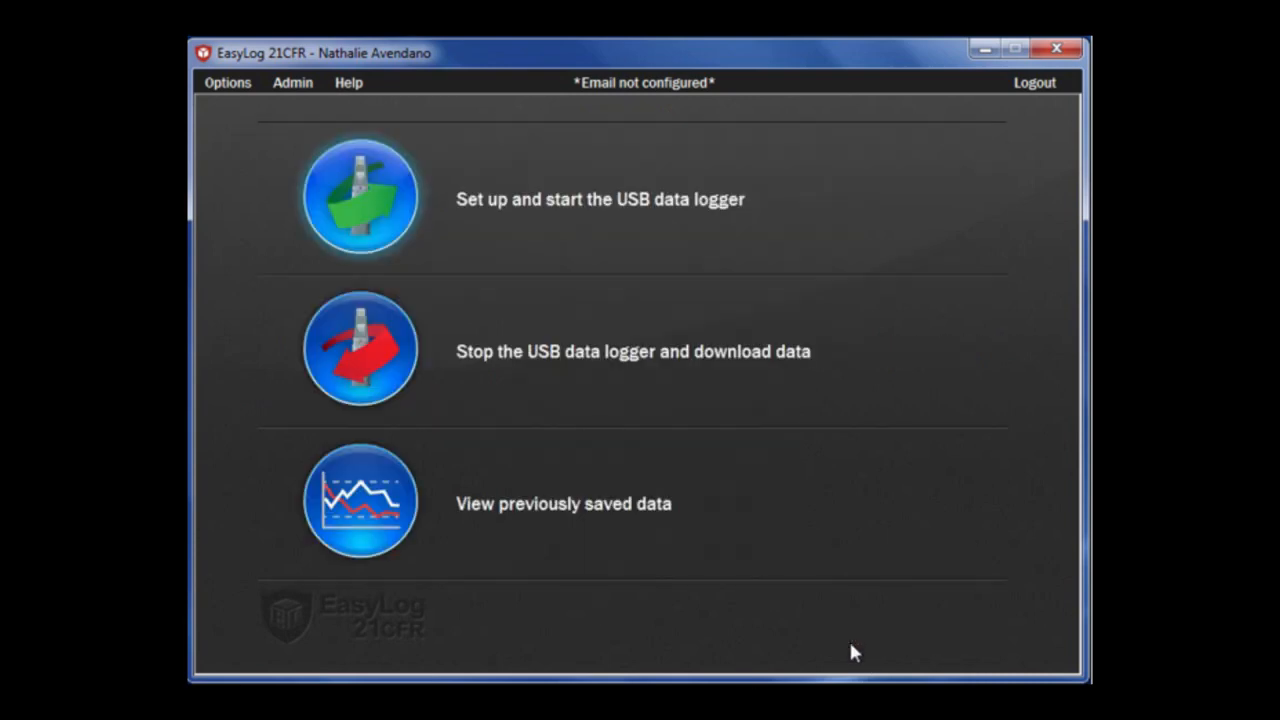
left_click(284, 95)
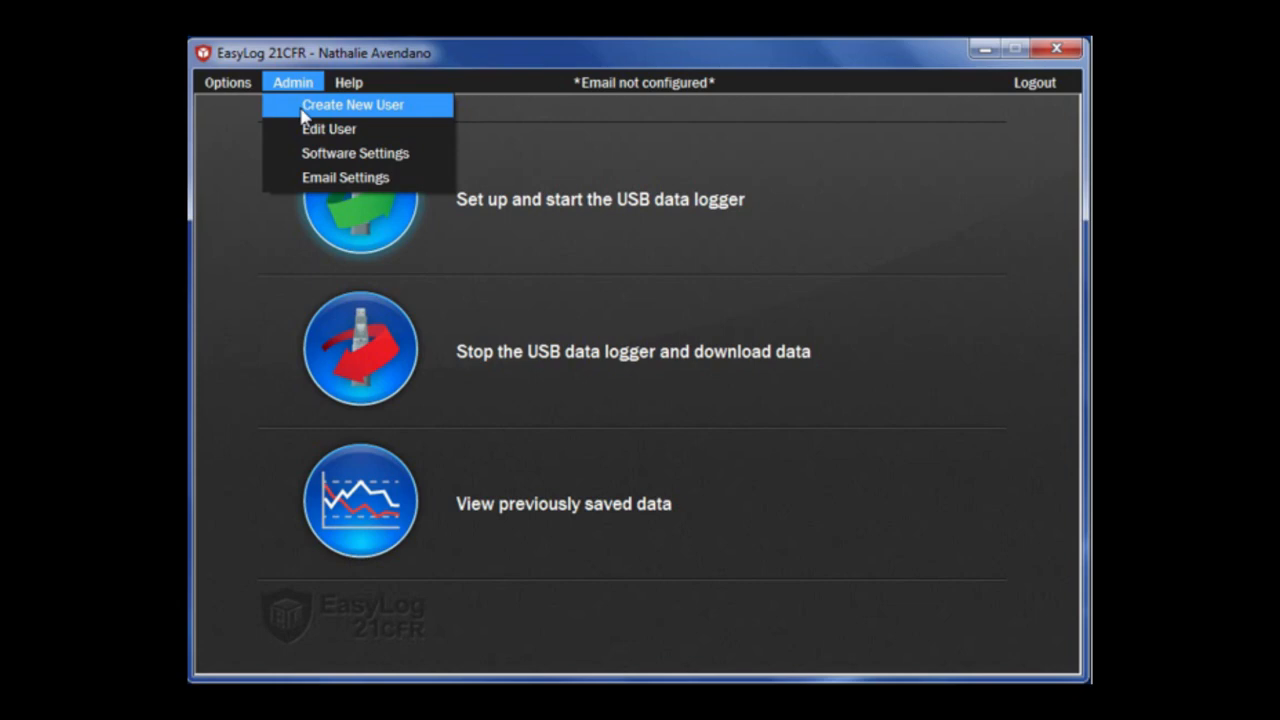
Create a new user, entering the user's login name, first name and surname.
left_click(304, 110)
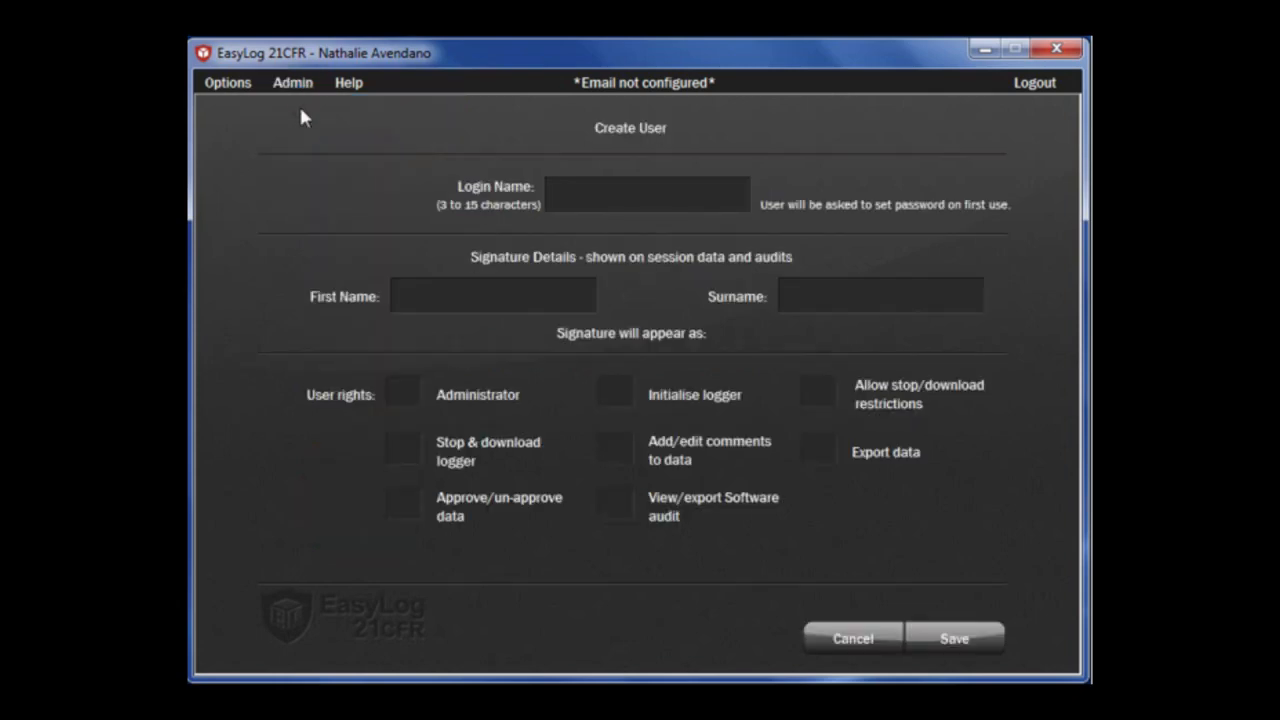
type("Richard")
left_click(437, 294)
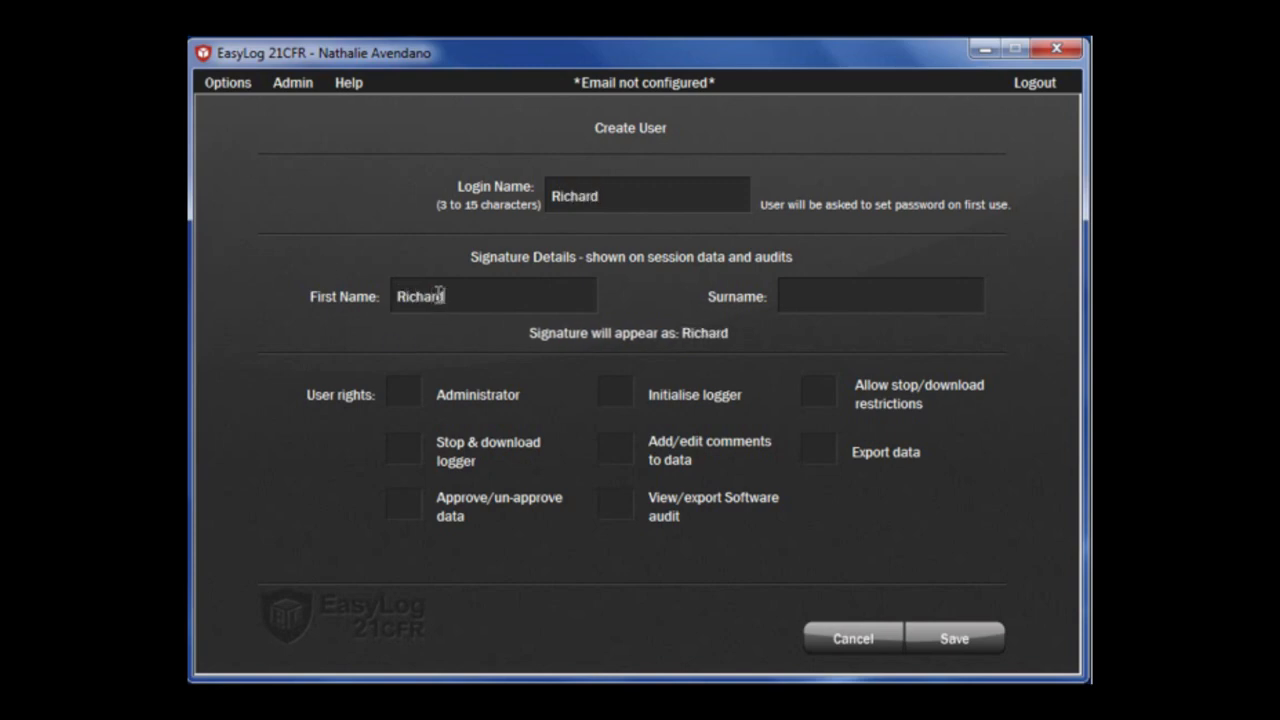
key("Tab")
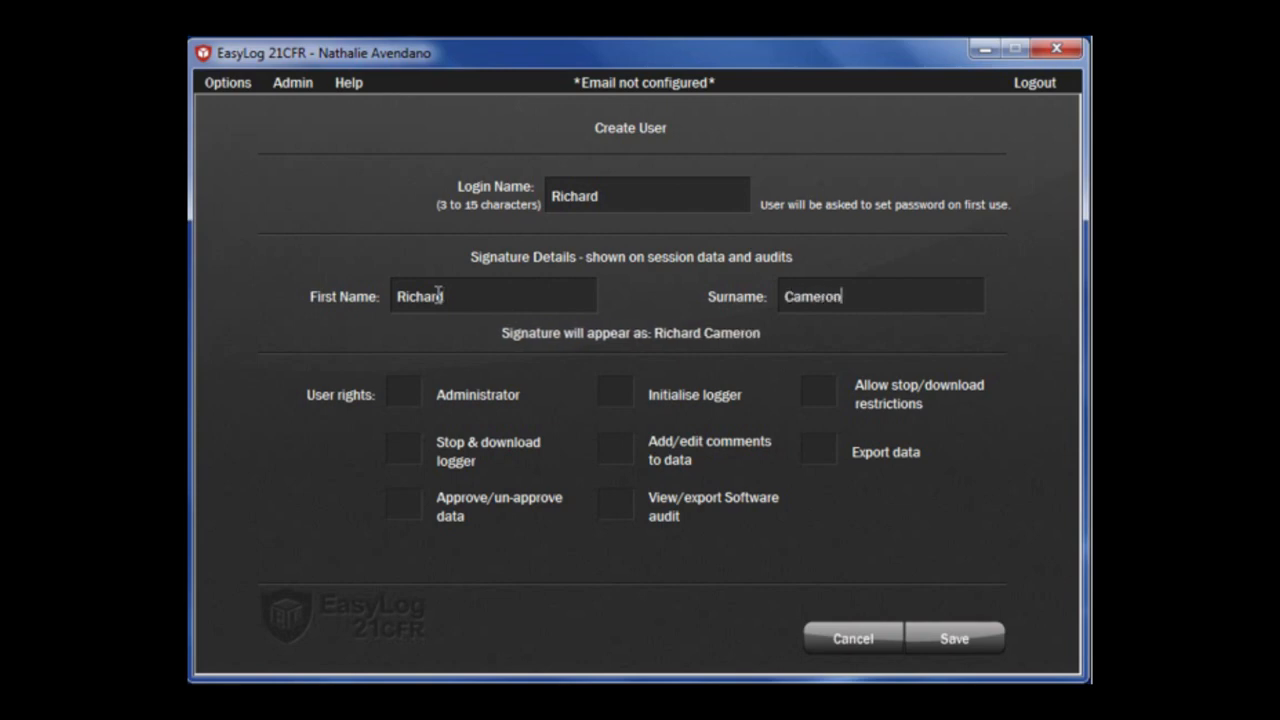
Grant stop & download, approve/un-approve, software audit and add/edit comments rights, then save.
left_click(405, 450)
left_click(405, 505)
left_click(618, 507)
left_click(616, 449)
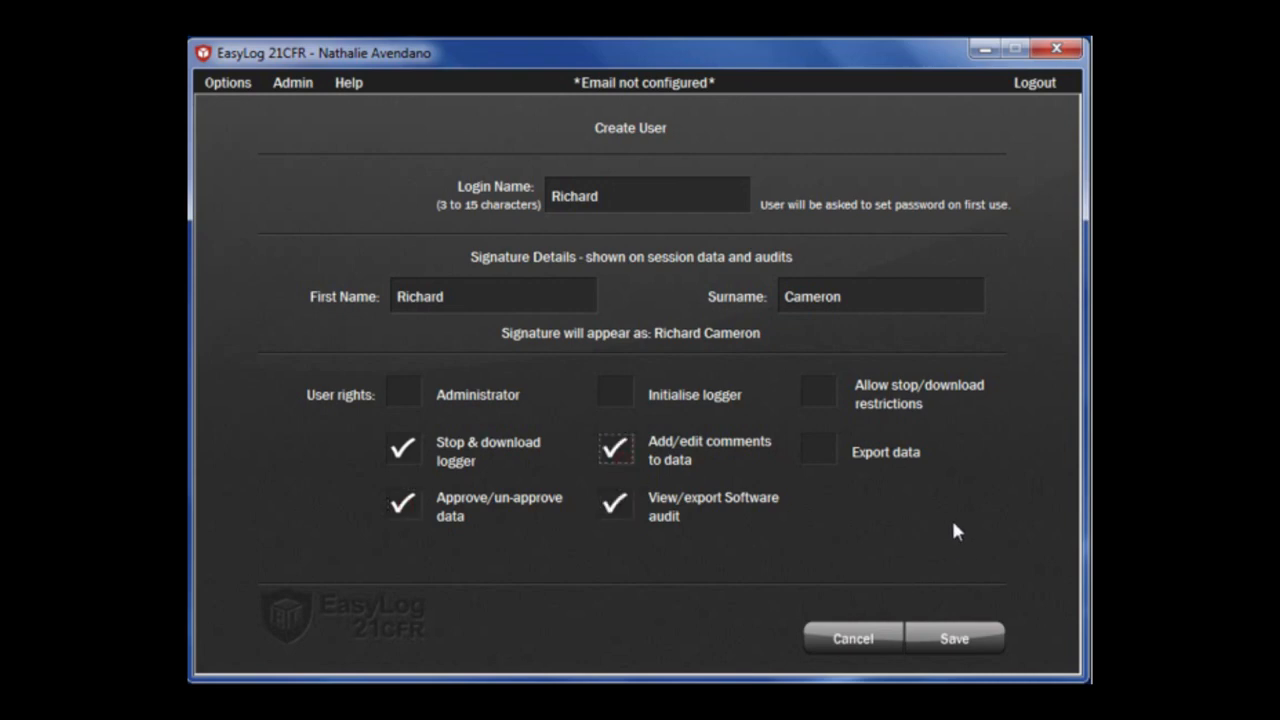
left_click(945, 636)
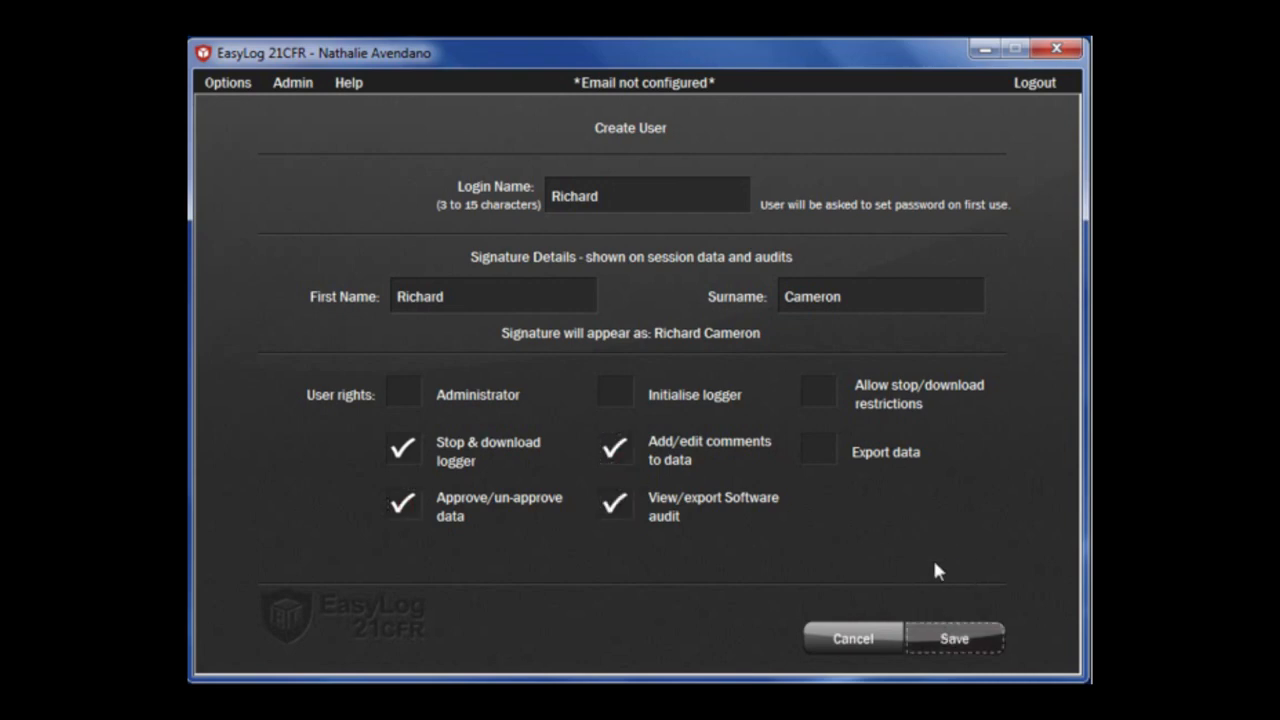
left_click(293, 84)
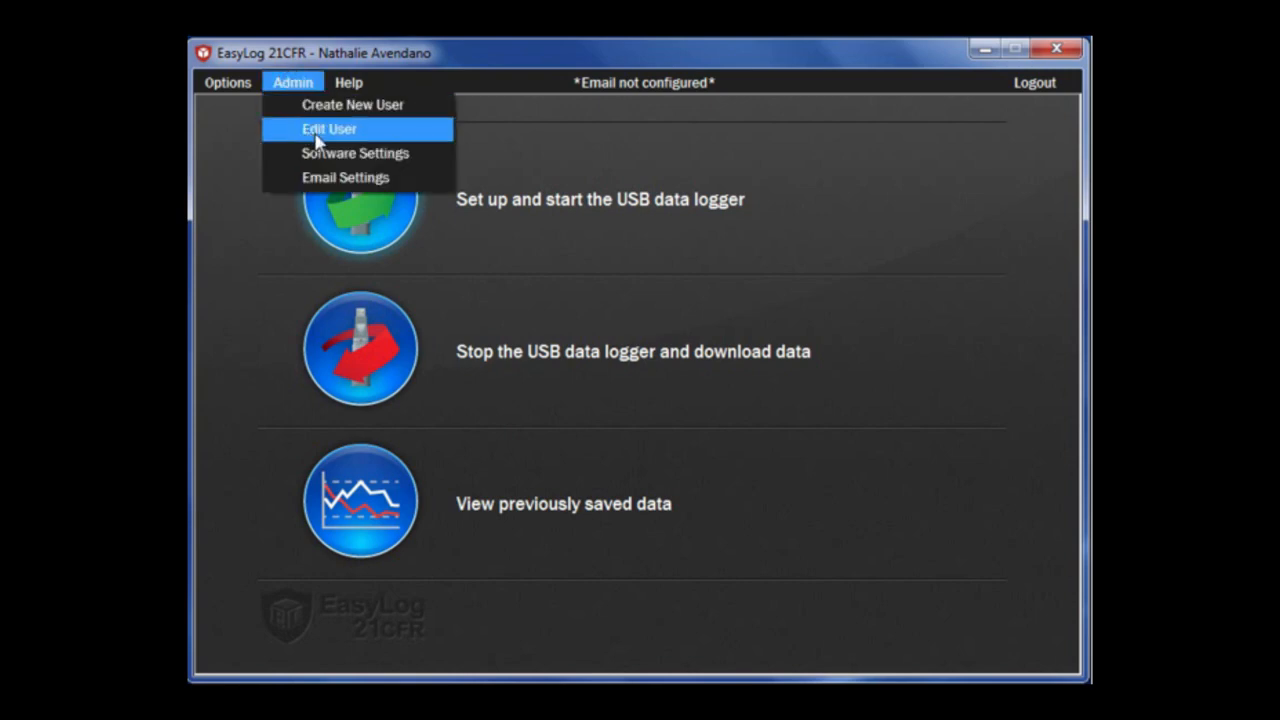
Add Export data, stop/download restrictions and Initialise logger rights to the new user and save.
left_click(318, 134)
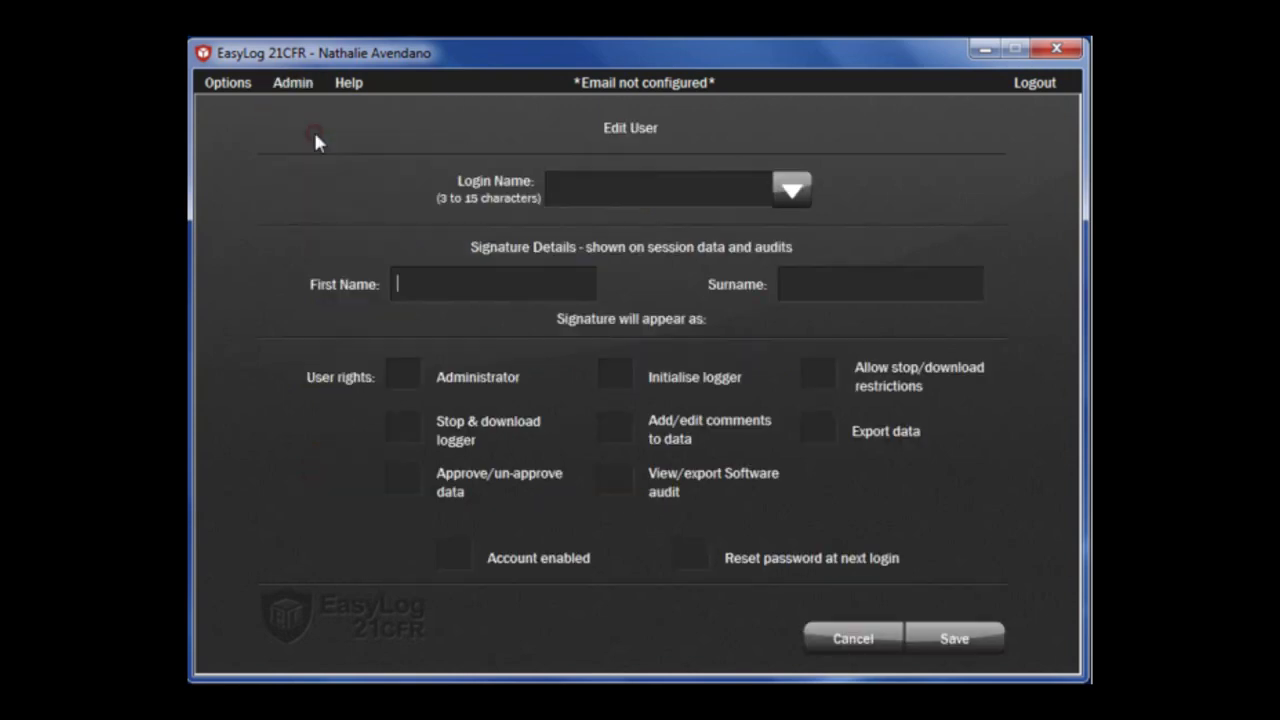
left_click(785, 192)
left_click(575, 236)
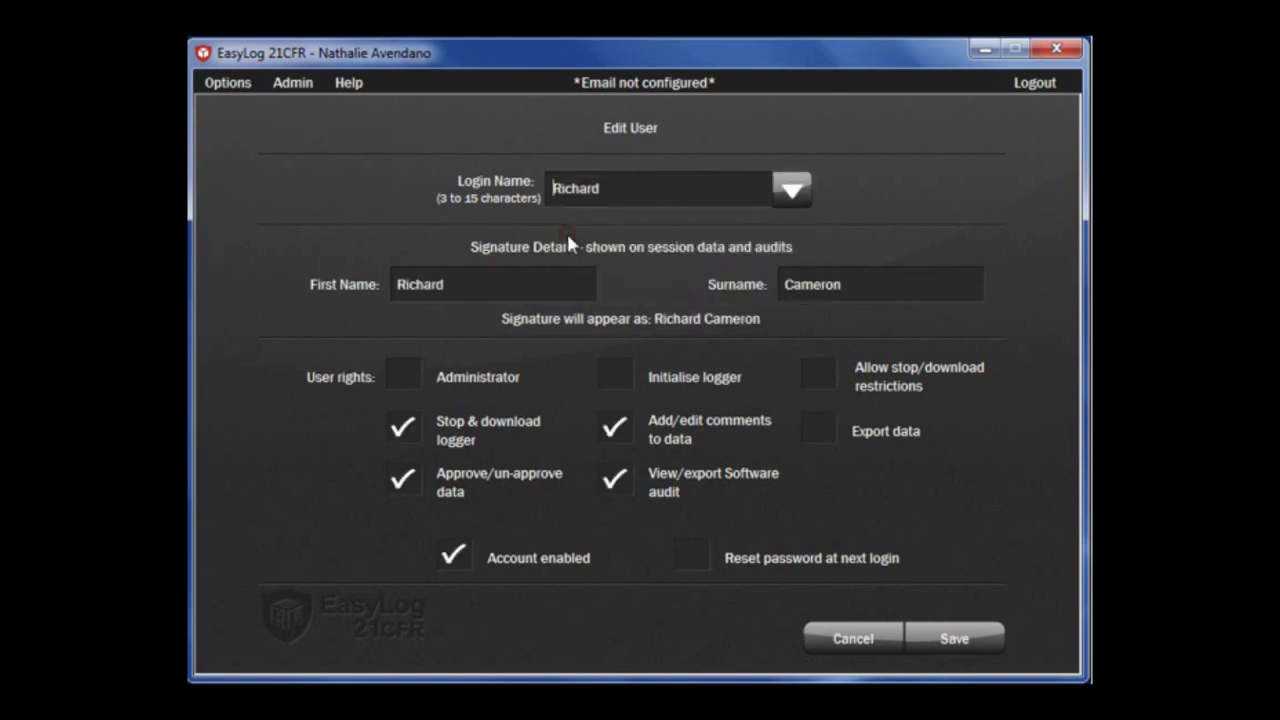
left_click(818, 430)
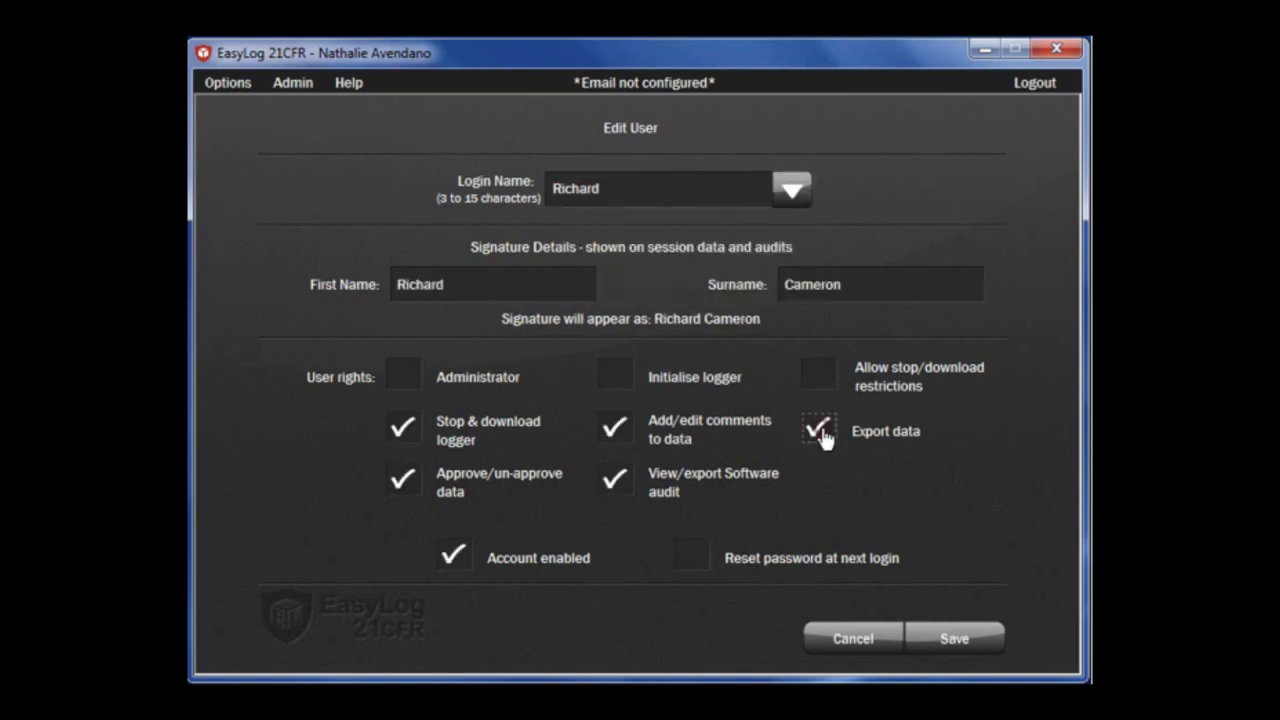
left_click(817, 374)
left_click(612, 372)
left_click(960, 641)
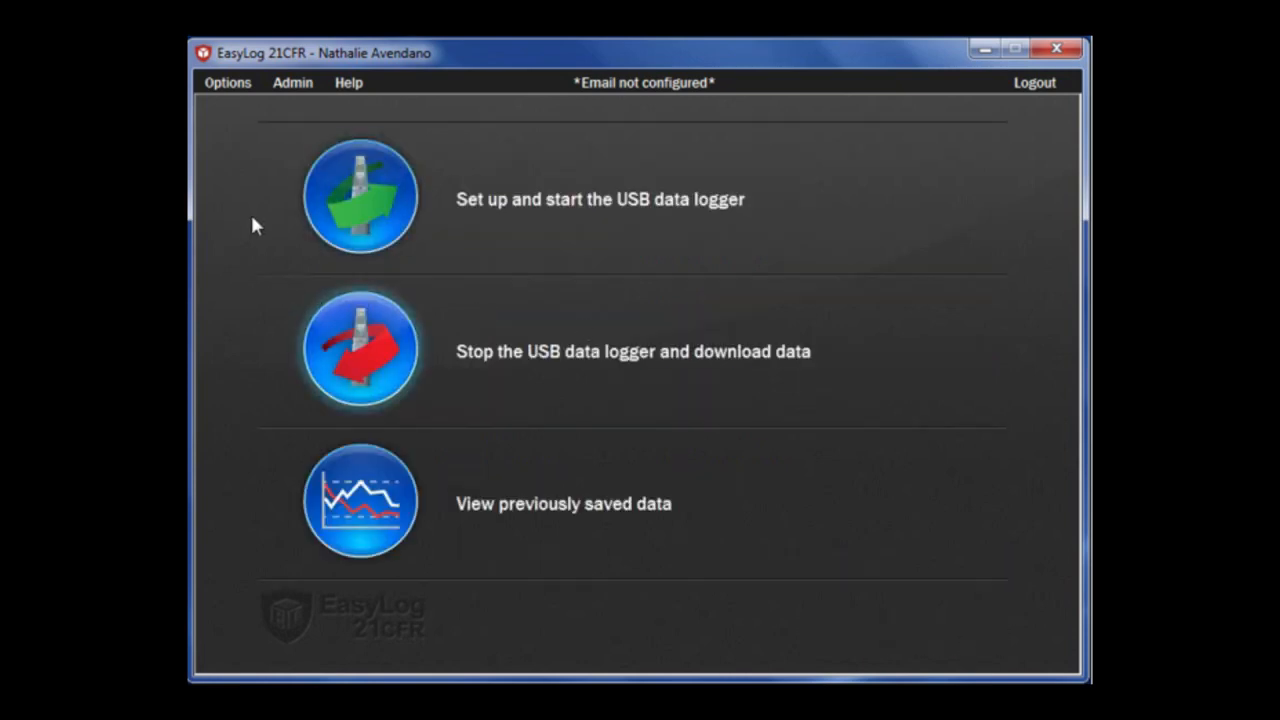
Re-save software settings, keeping Lascar Electronics and the 365-day password life.
left_click(291, 84)
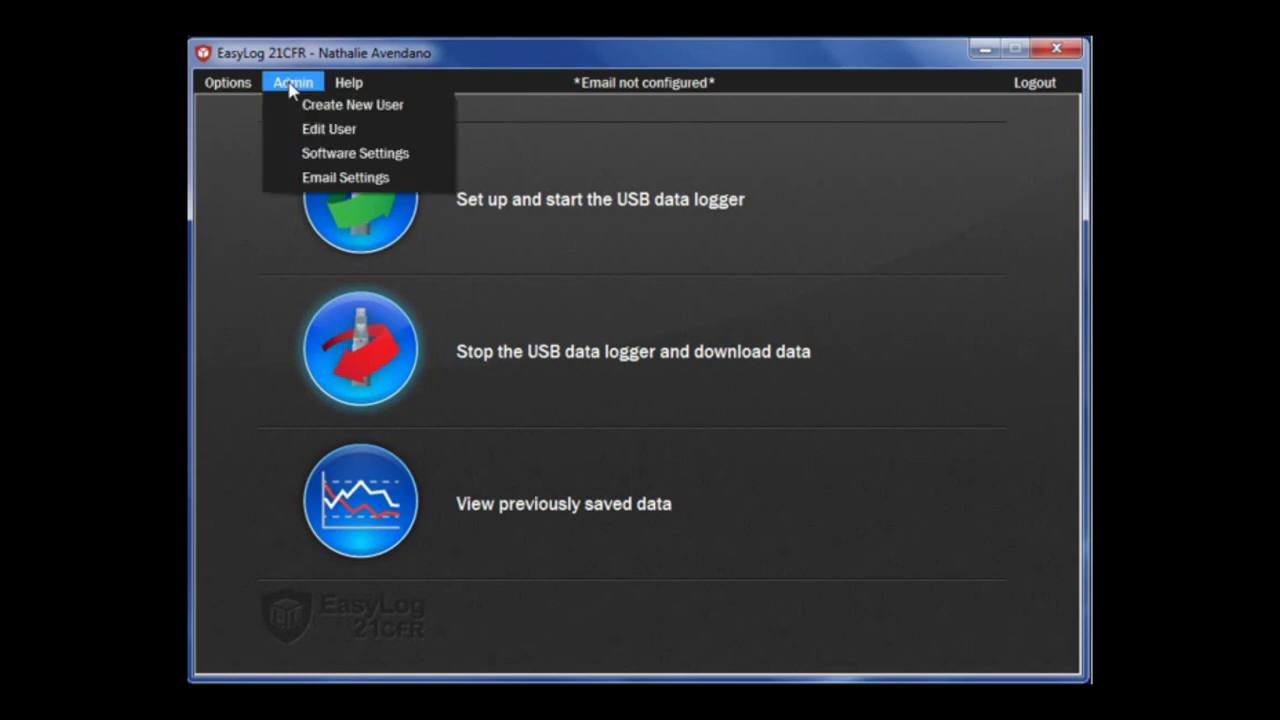
left_click(332, 163)
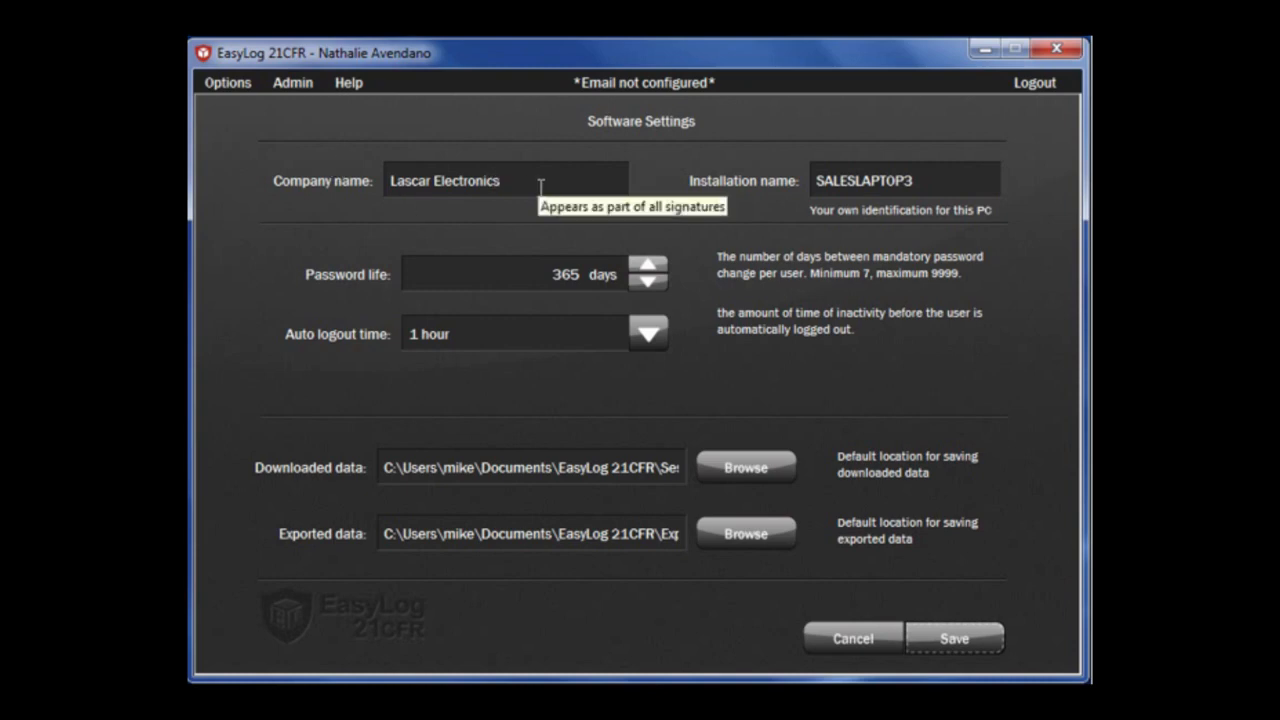
left_click(649, 267)
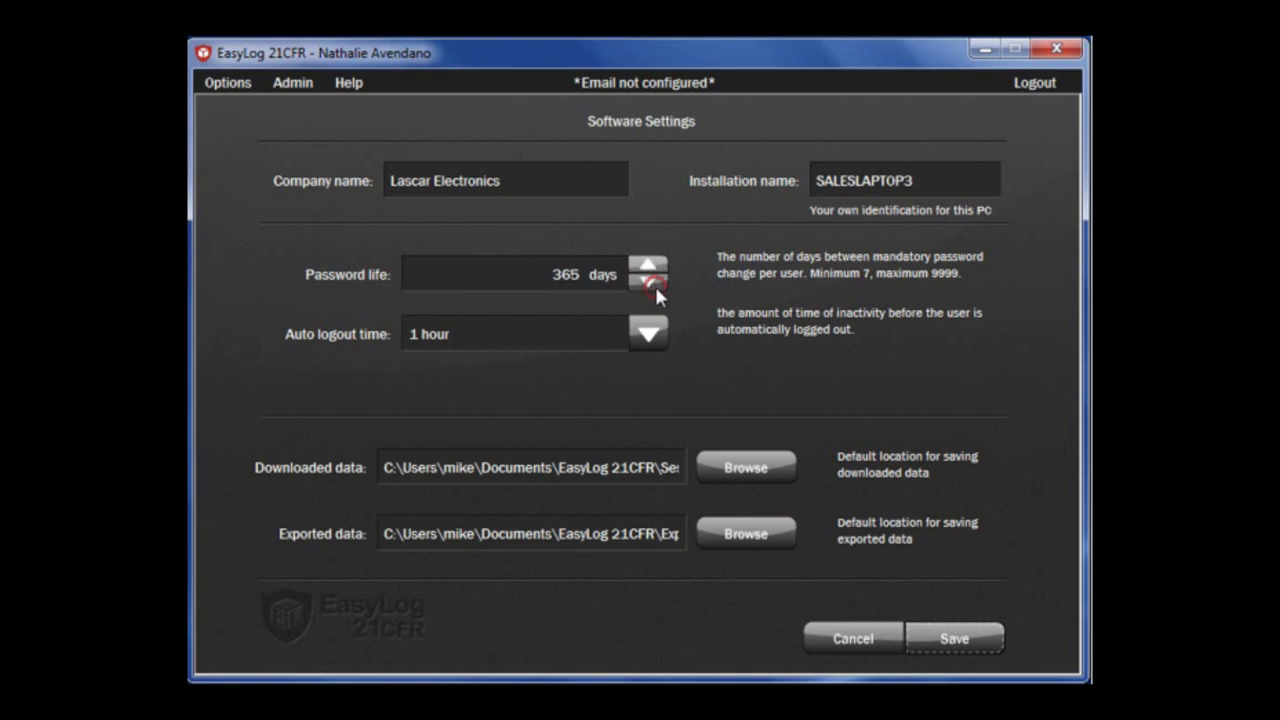
left_click(968, 637)
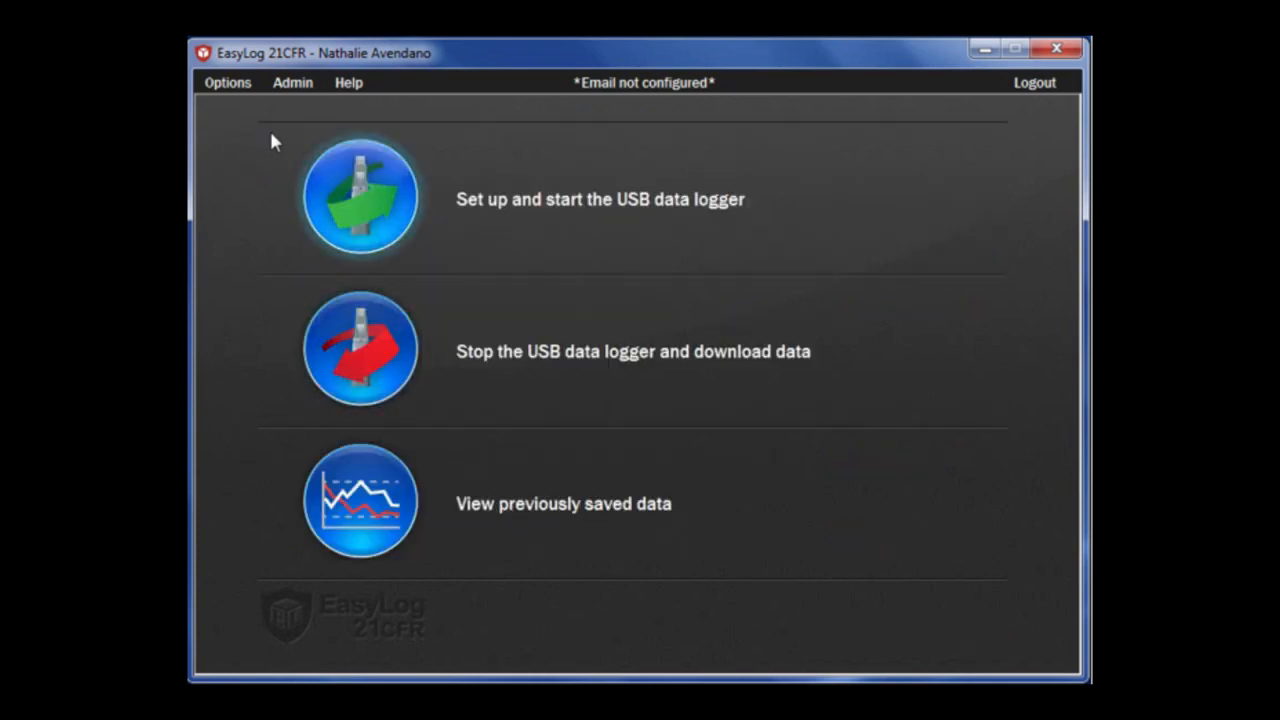
left_click(282, 84)
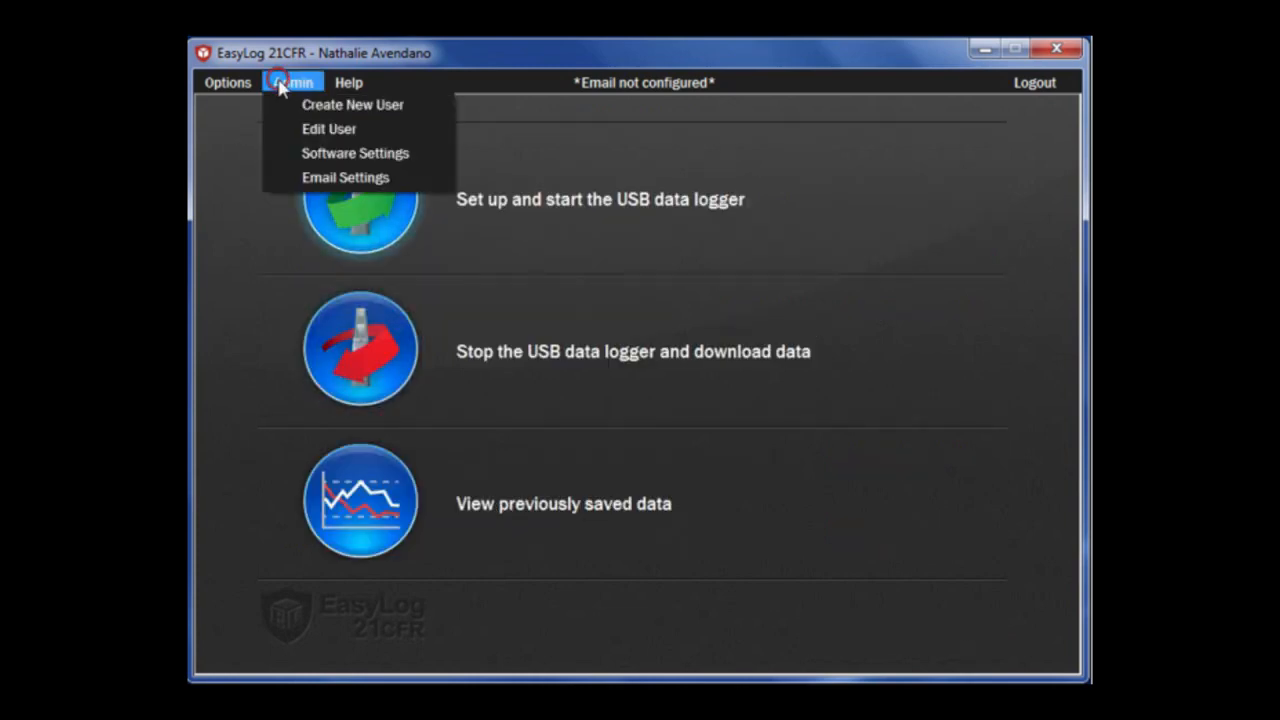
left_click(316, 180)
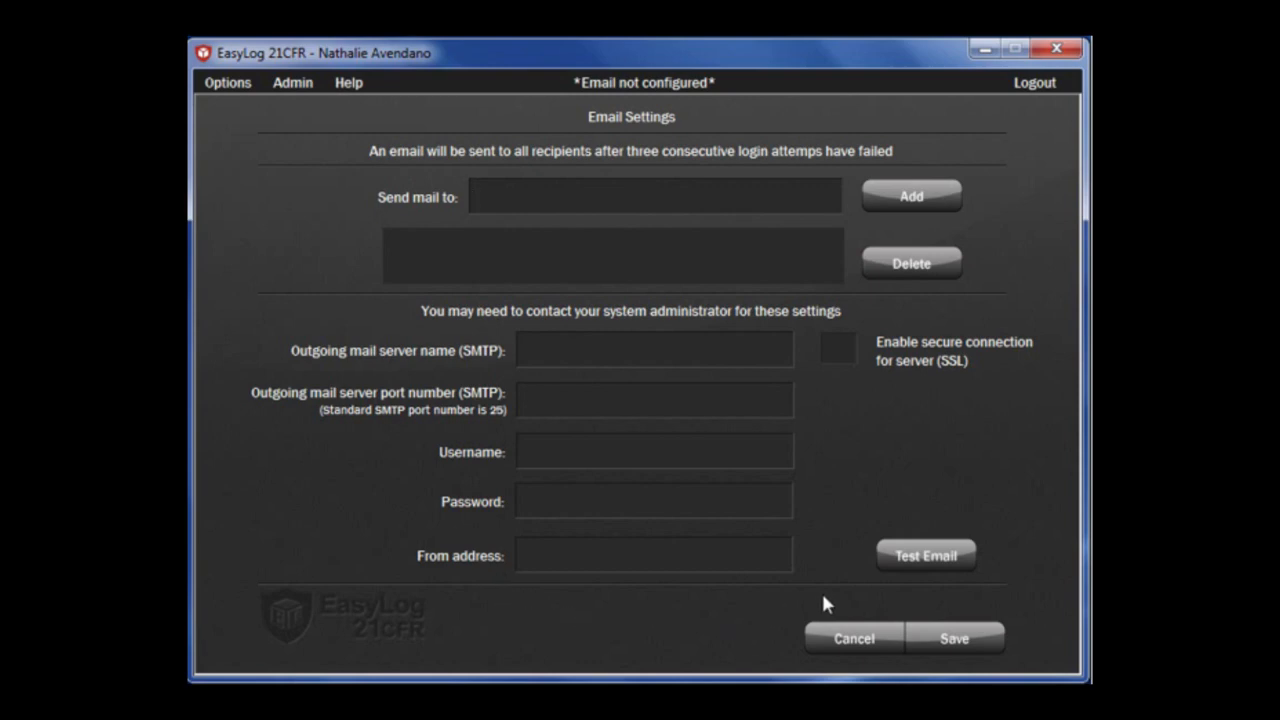
left_click(847, 638)
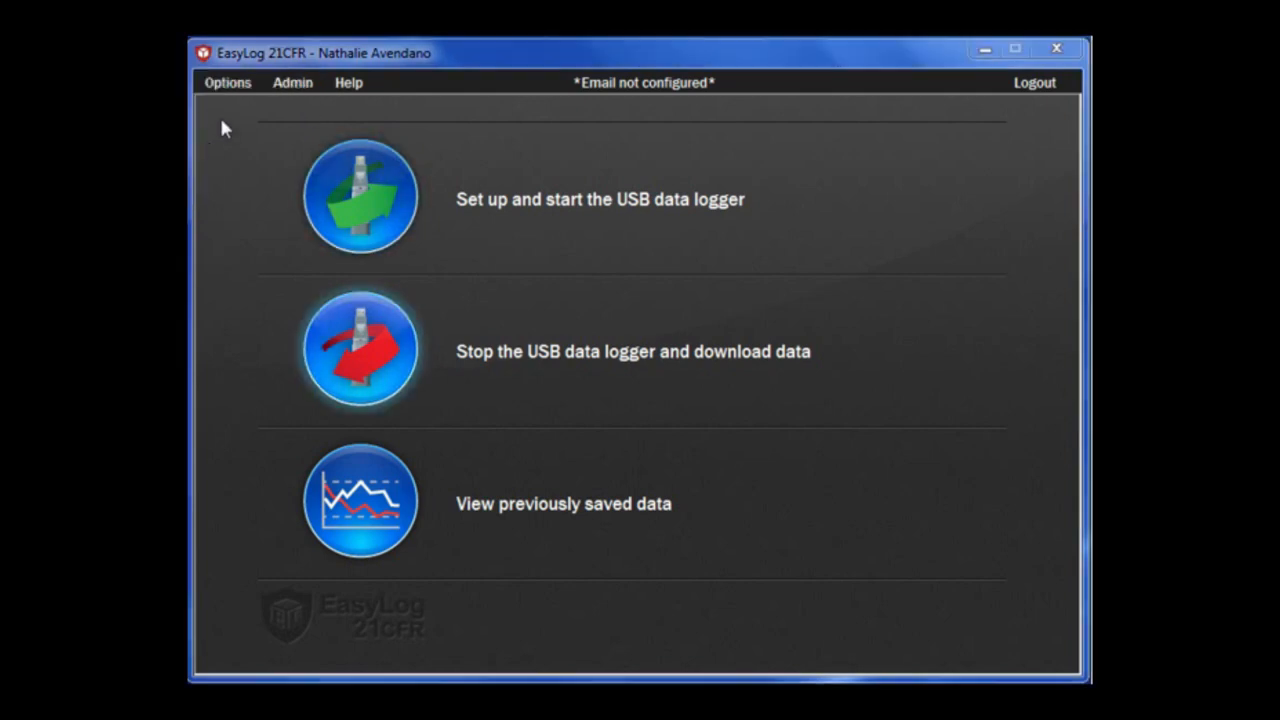
left_click(228, 83)
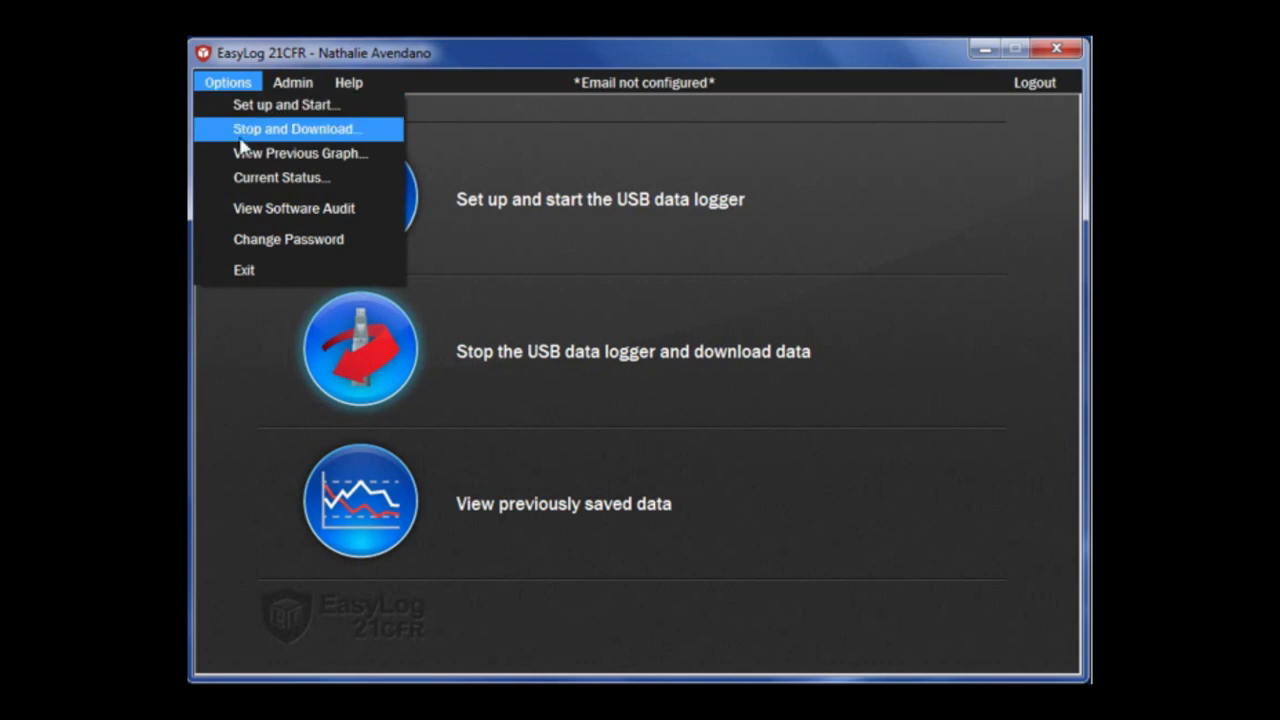
left_click(260, 210)
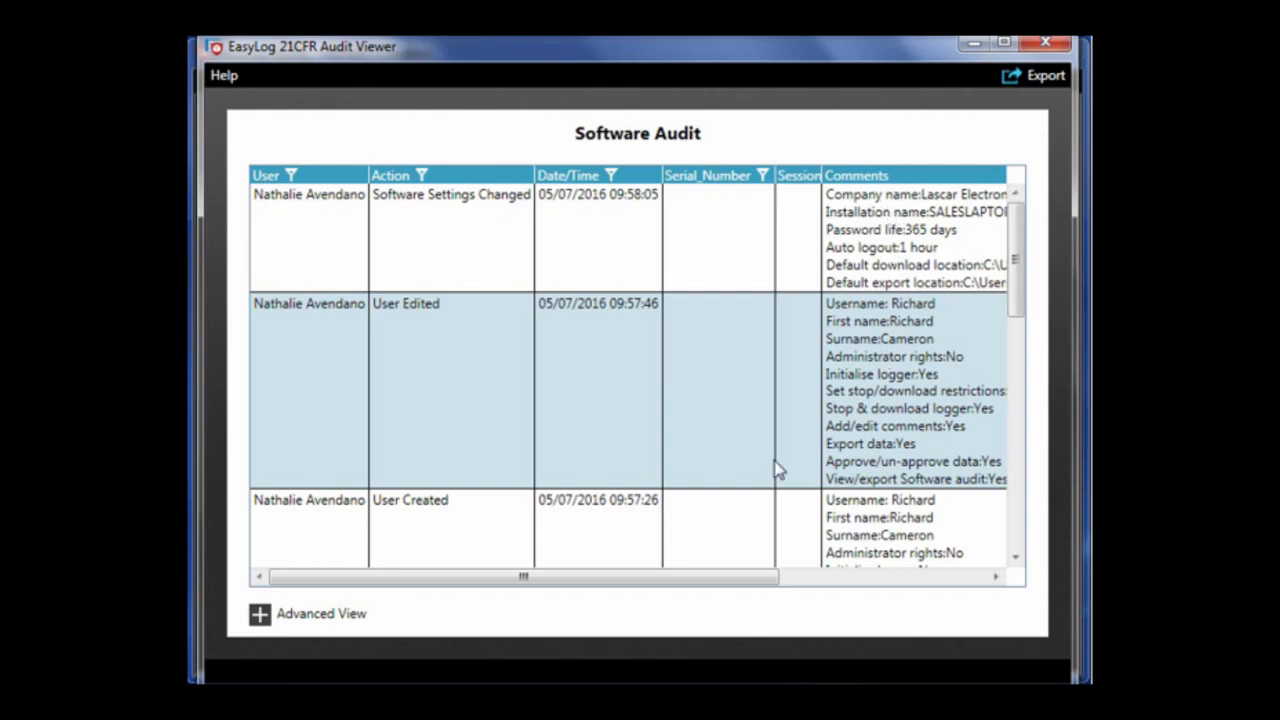
left_click(307, 615)
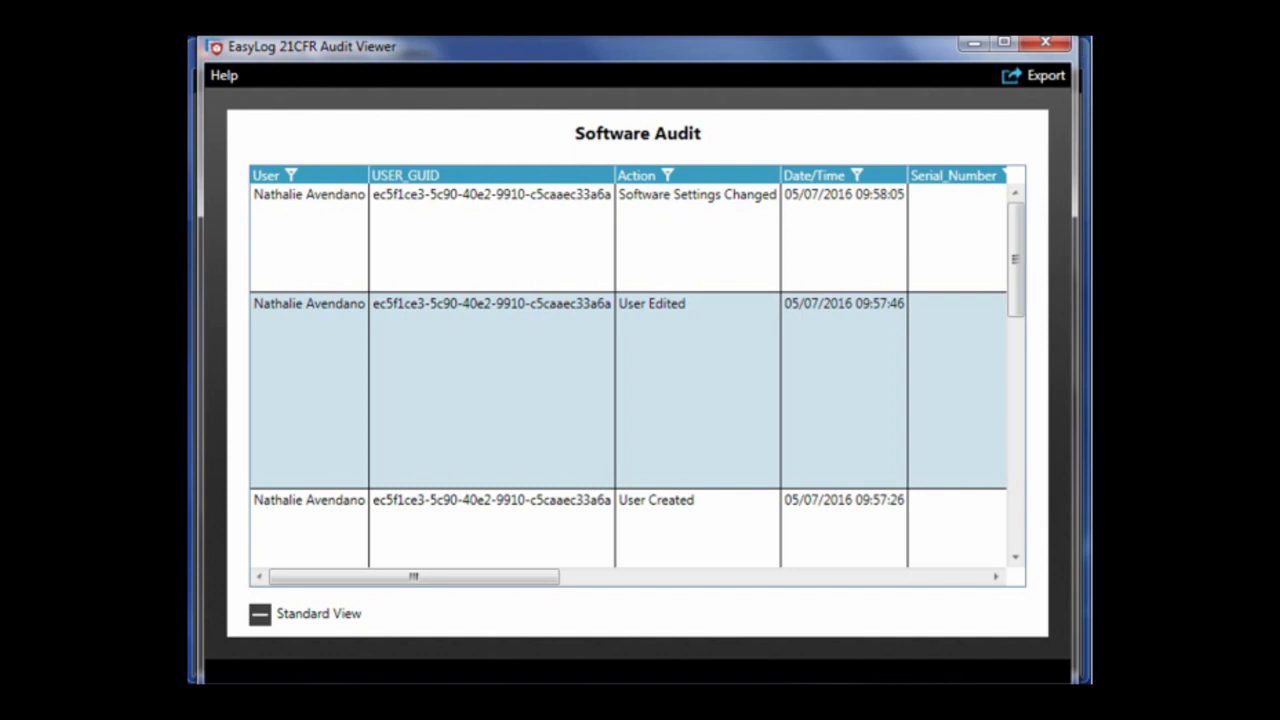
left_click_drag(491, 580, 750, 603)
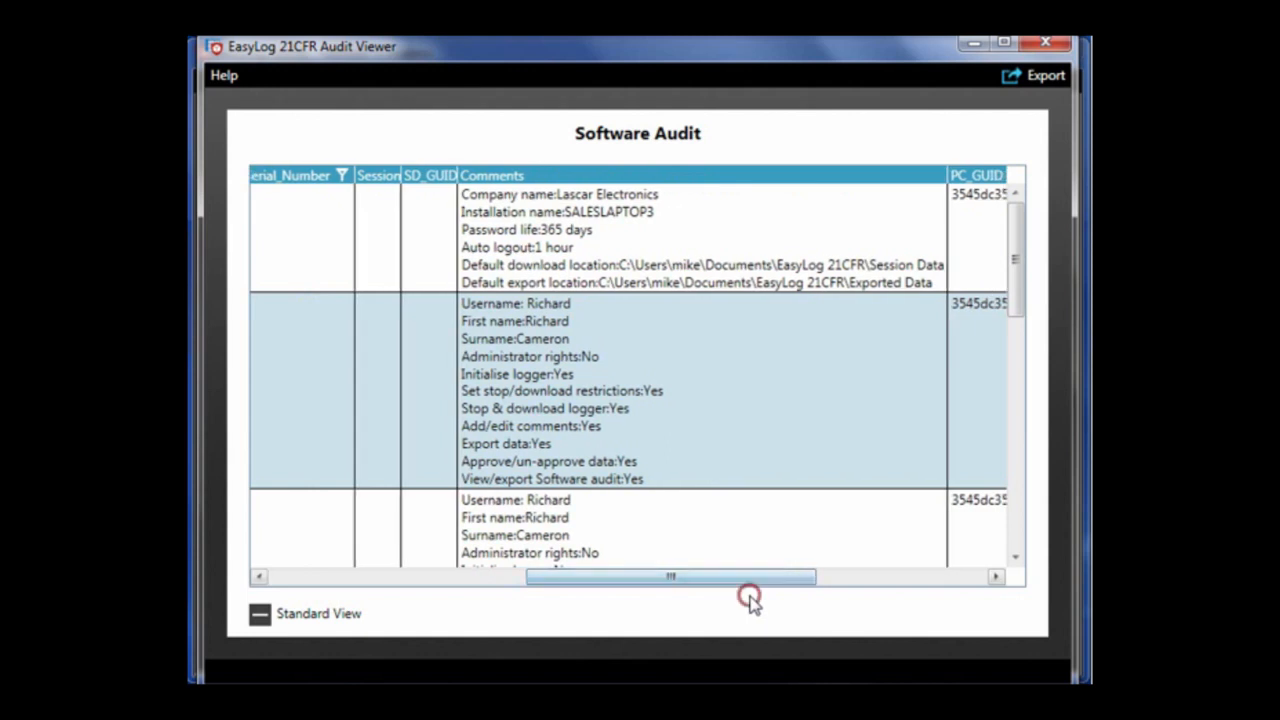
left_click_drag(741, 577, 917, 586)
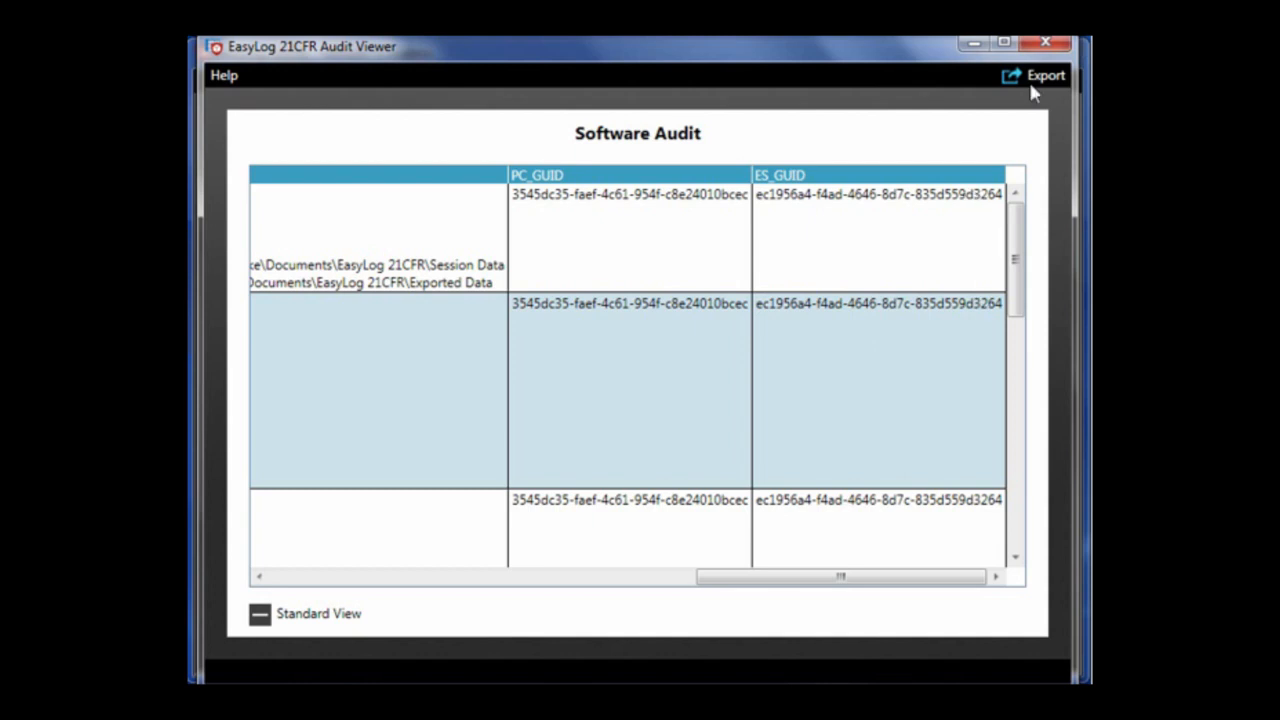
left_click(1040, 47)
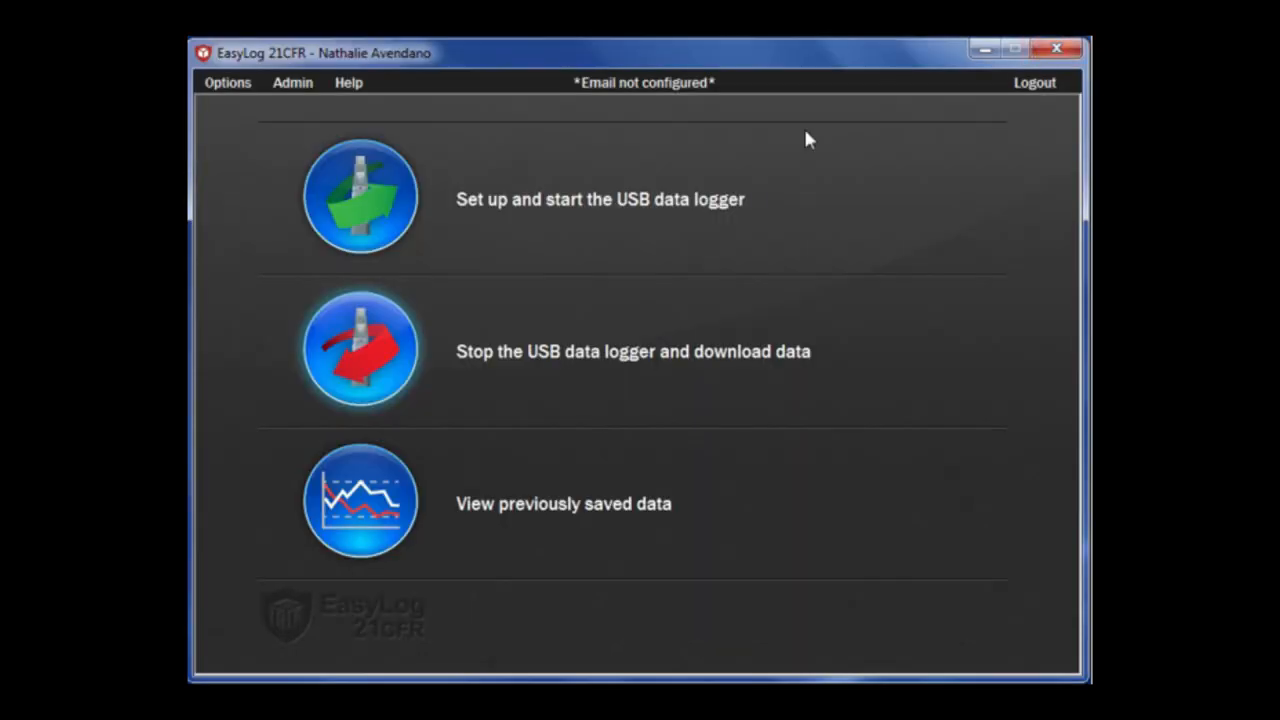